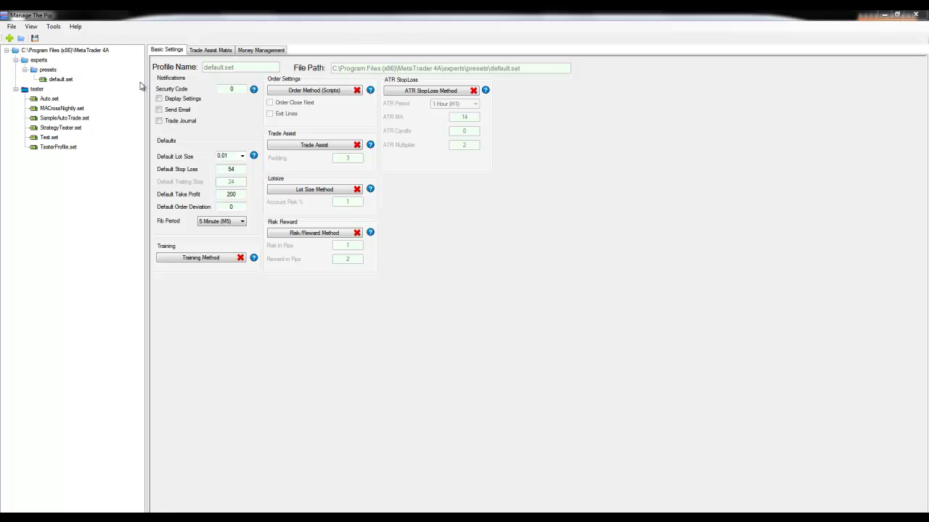
Create a new profile named testdemo in the tester folder.
right_click(38, 90)
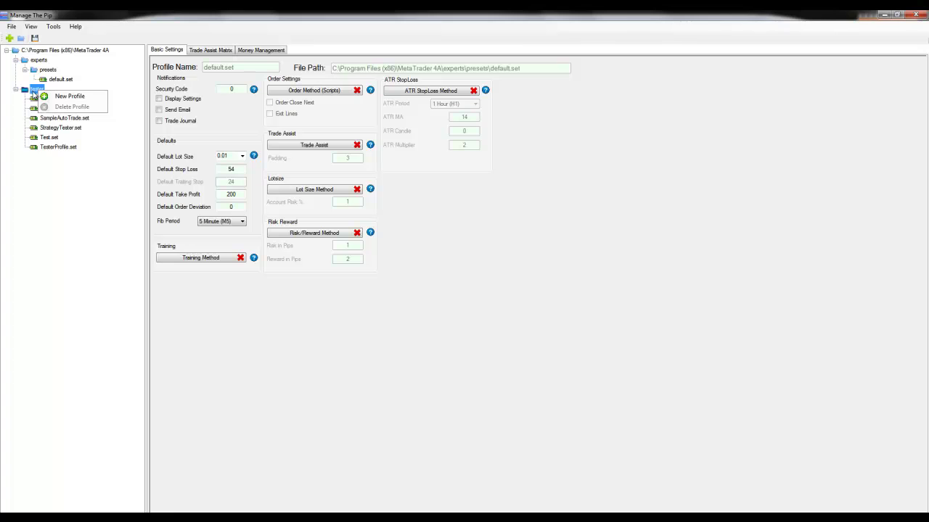
left_click(68, 98)
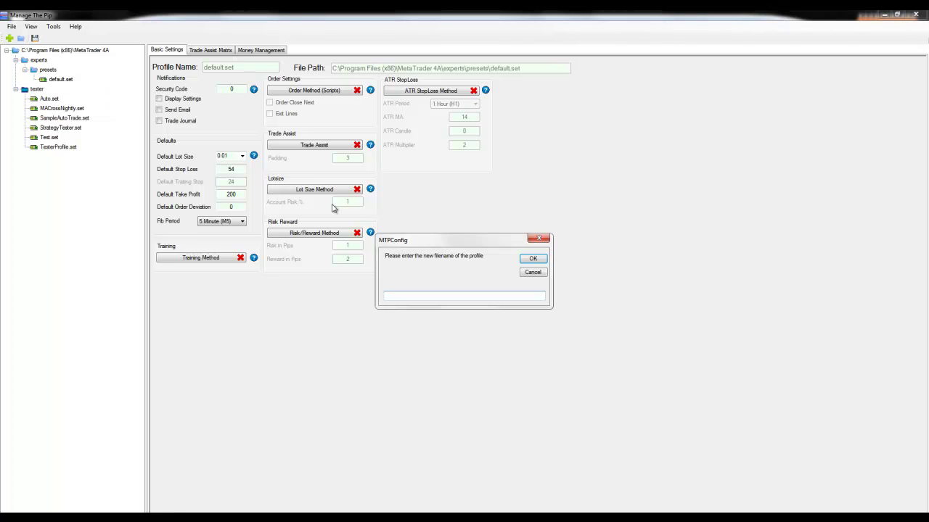
type("testdemo")
left_click(533, 259)
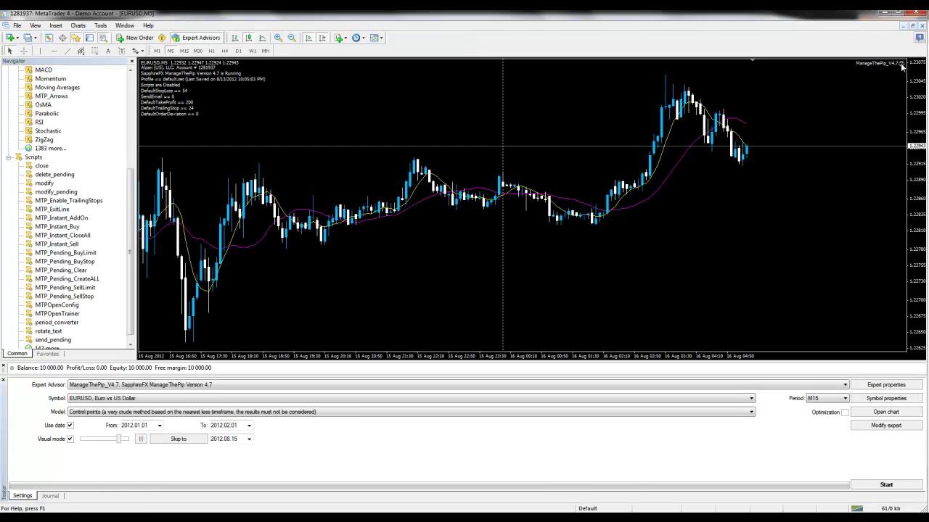
Examine the ManageThePip_V4.7 expert's input variables on the EURUSD chart in MetaTrader 4, including SecurityCode.
left_click(900, 64)
left_click(458, 245)
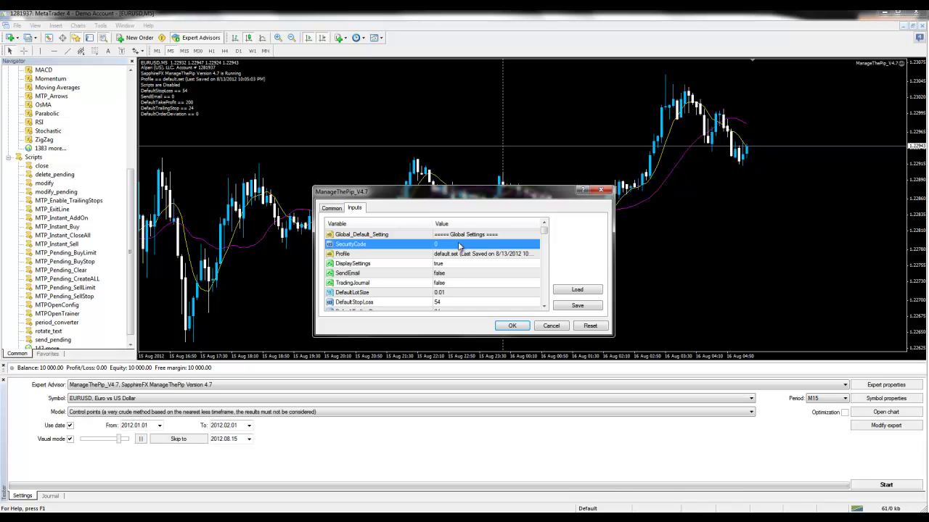
left_click(563, 327)
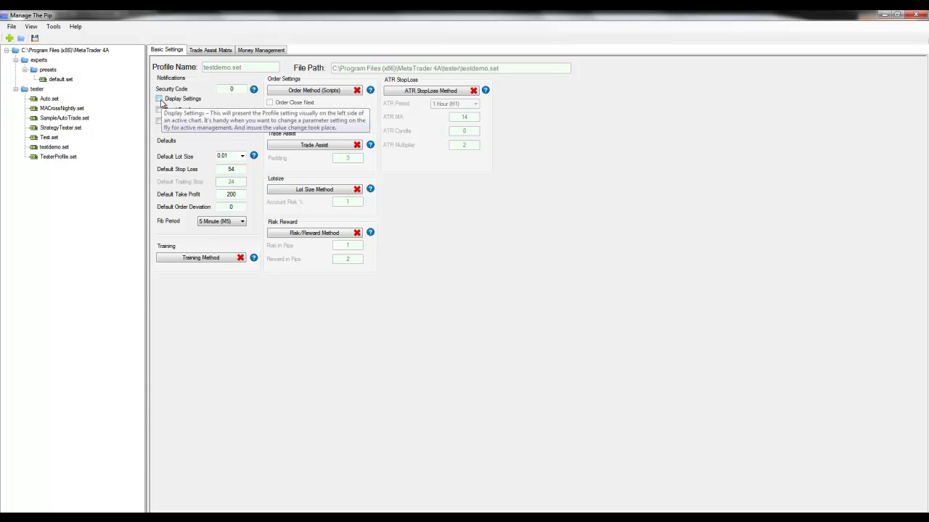
Switch the Display Settings notification of the testdemo profile on and off again in Manage The Pip.
left_click(160, 99)
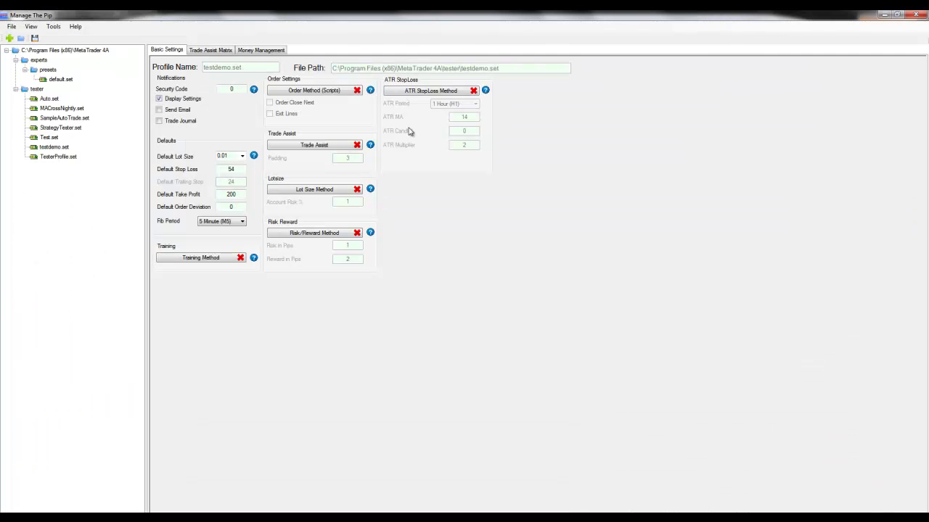
left_click(160, 99)
Switch to MetaTrader 4 and review the Email settings in the program options.
key("alt+Tab")
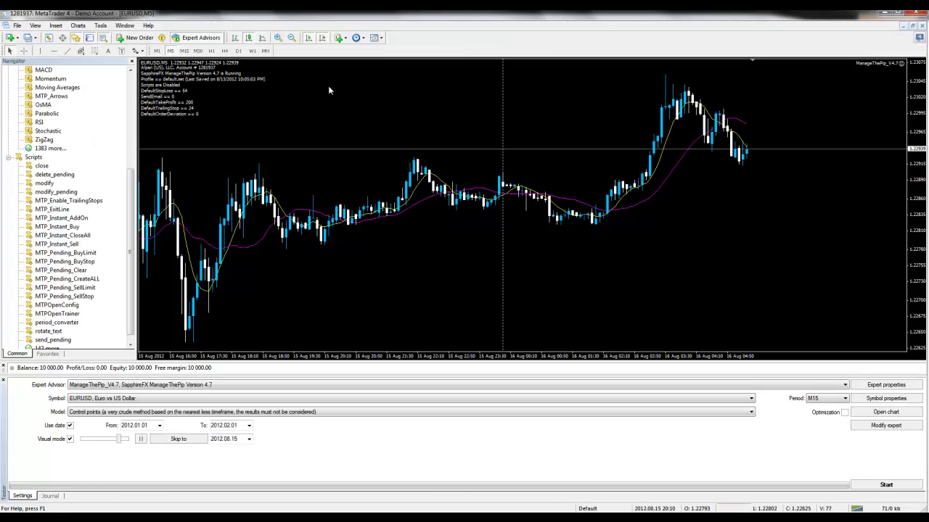
left_click(100, 25)
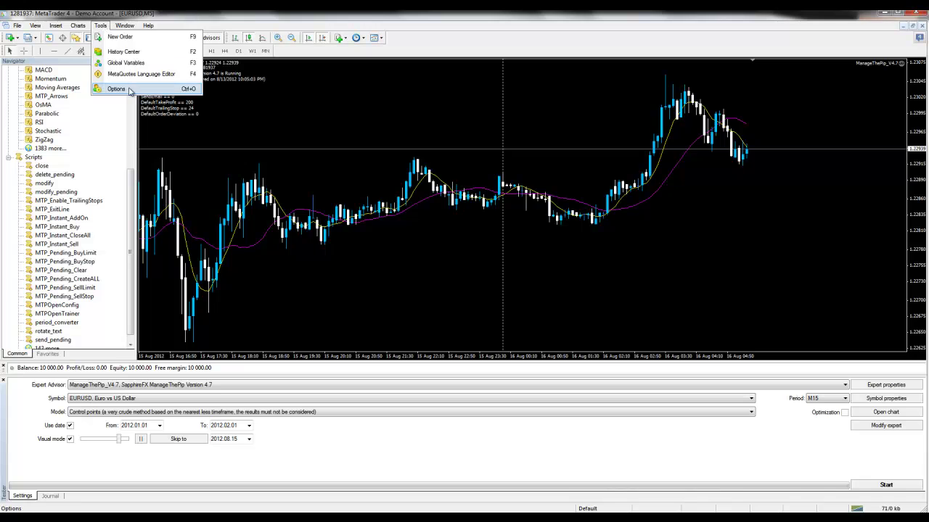
left_click(130, 89)
left_click(496, 201)
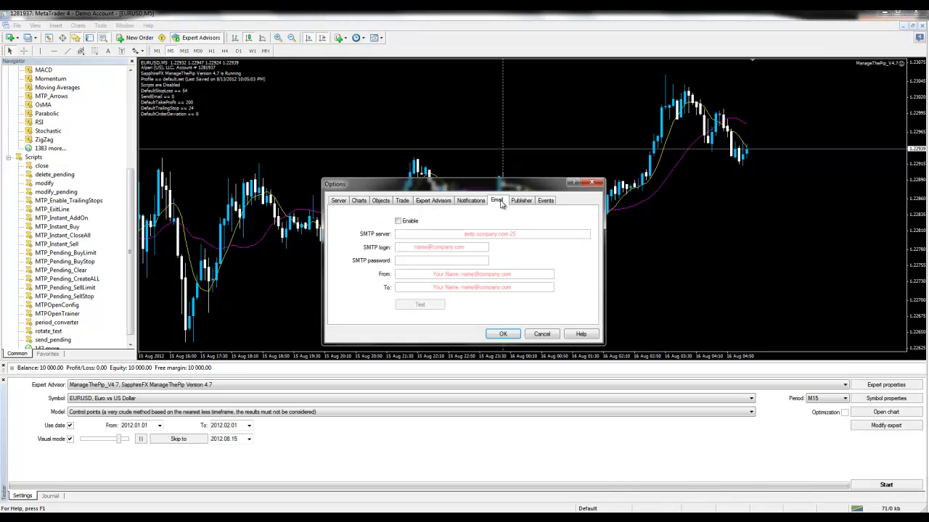
left_click(541, 334)
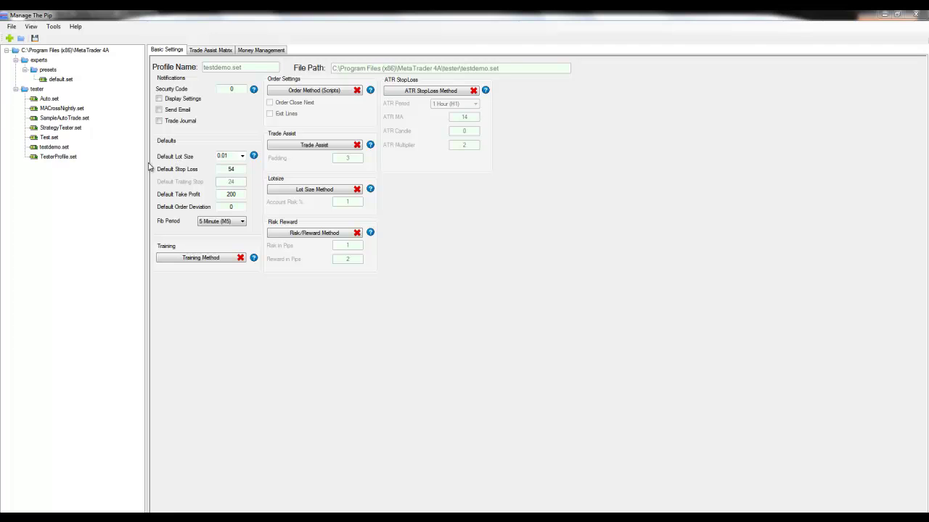
Review the testdemo profile's default lot size choices, take profit, Fib period and money management settings in Manage The Pip.
left_click(242, 157)
left_click(242, 157)
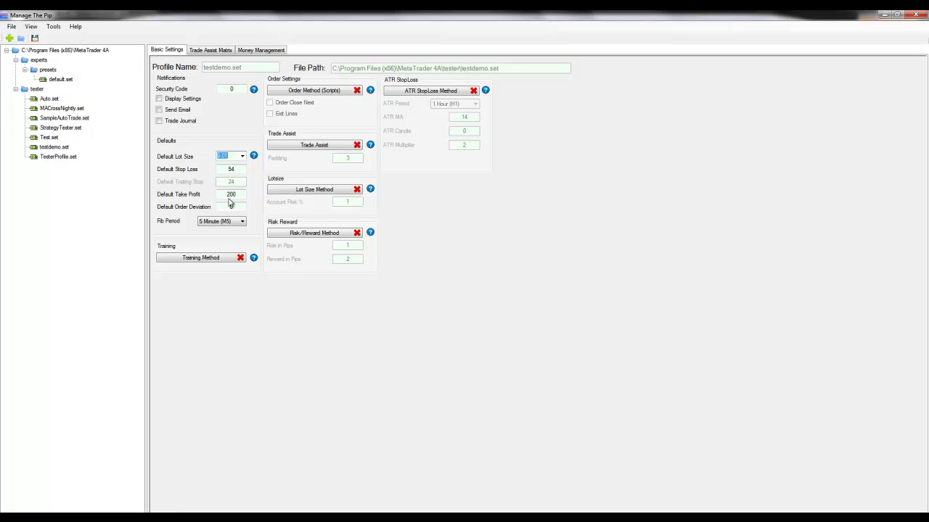
mouse_move(235, 193)
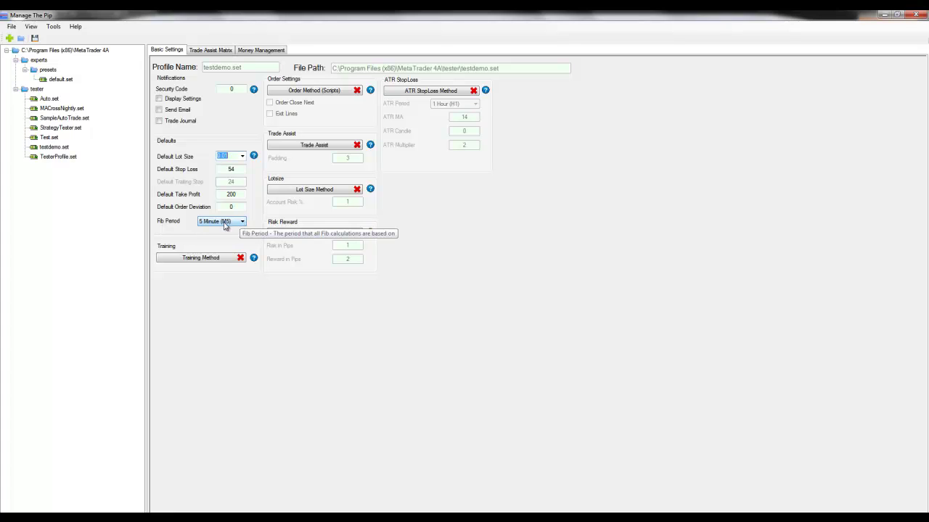
left_click(256, 49)
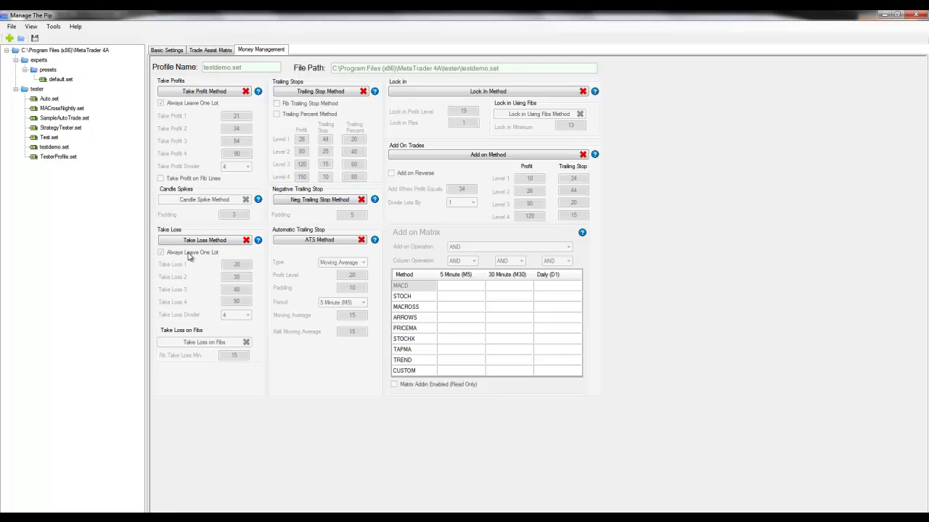
key("ctrl+Tab")
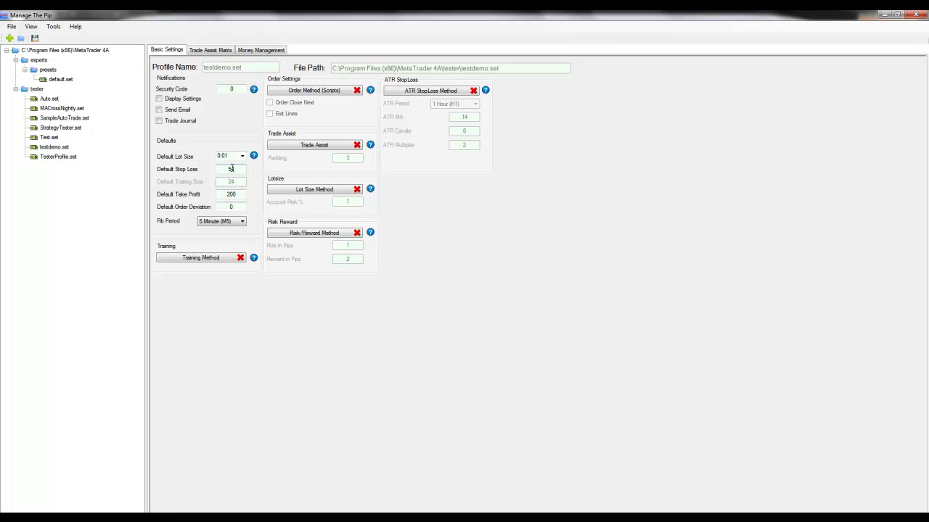
Enable Order Method (Scripts) in the testdemo profile's order settings.
mouse_move(232, 168)
left_click(307, 92)
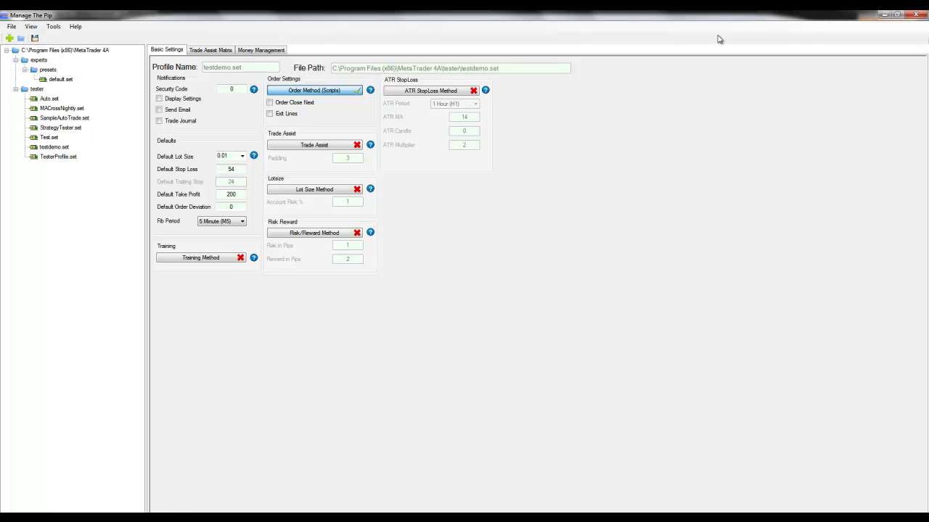
Switch to MetaTrader 4 and load the testdemo set file into the Strategy Tester's ManageThePip_V4.7 expert inputs.
left_click(884, 15)
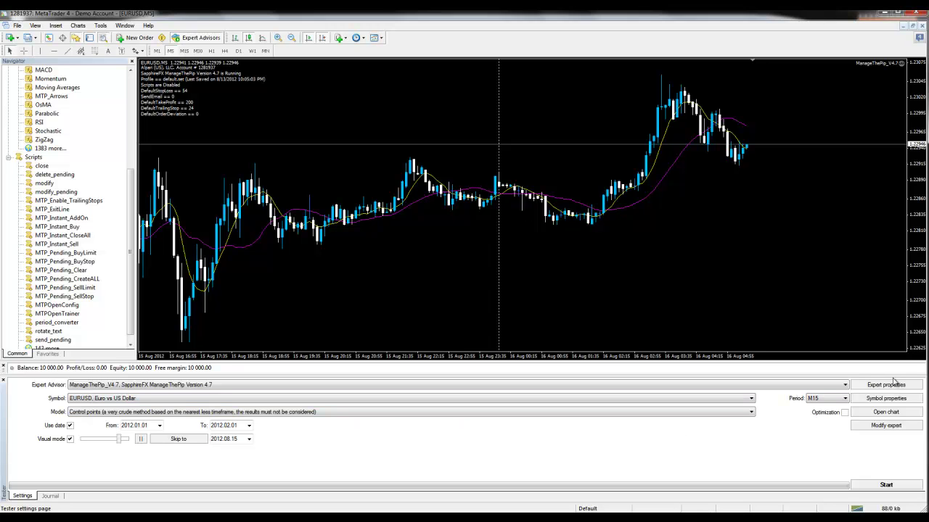
left_click(883, 387)
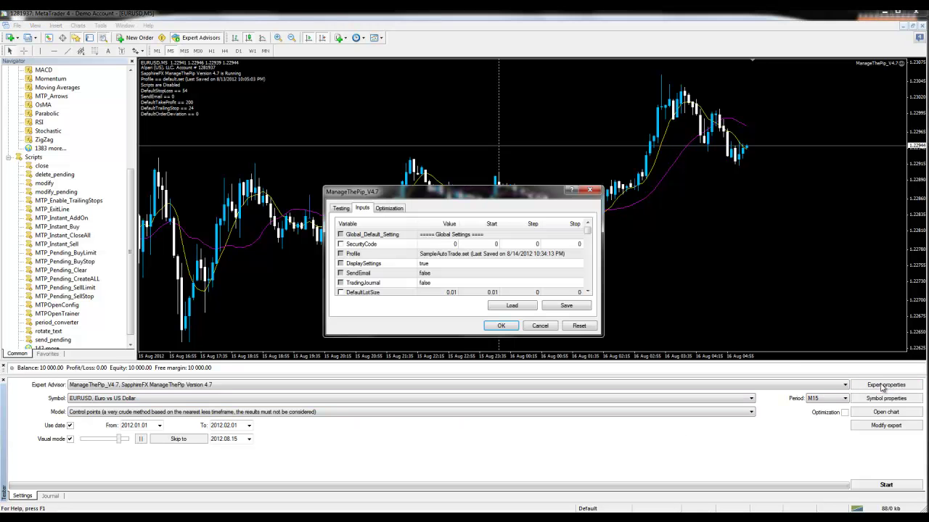
left_click(513, 308)
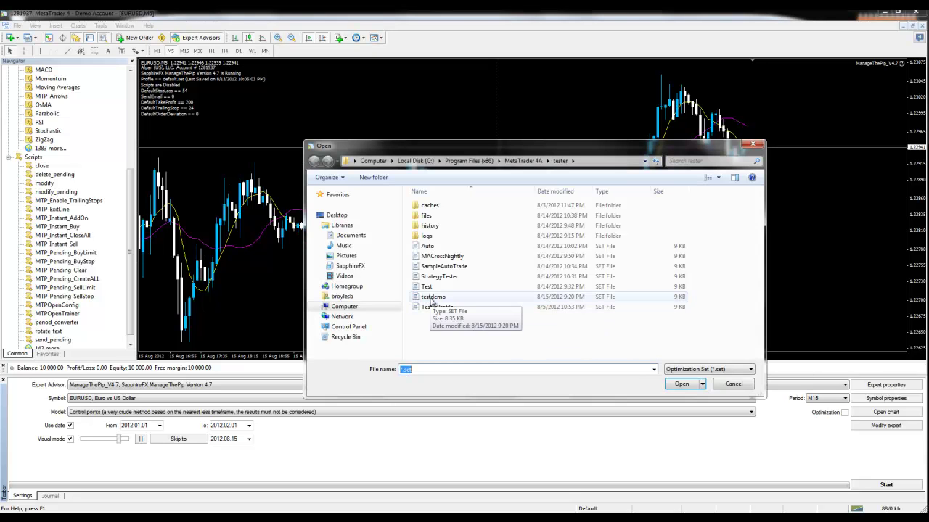
left_click(432, 298)
left_click(681, 384)
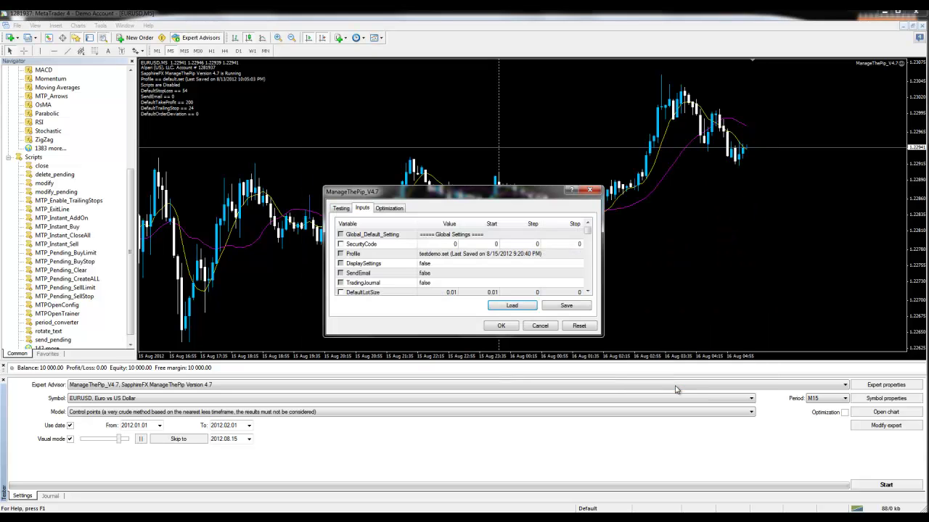
left_click(501, 327)
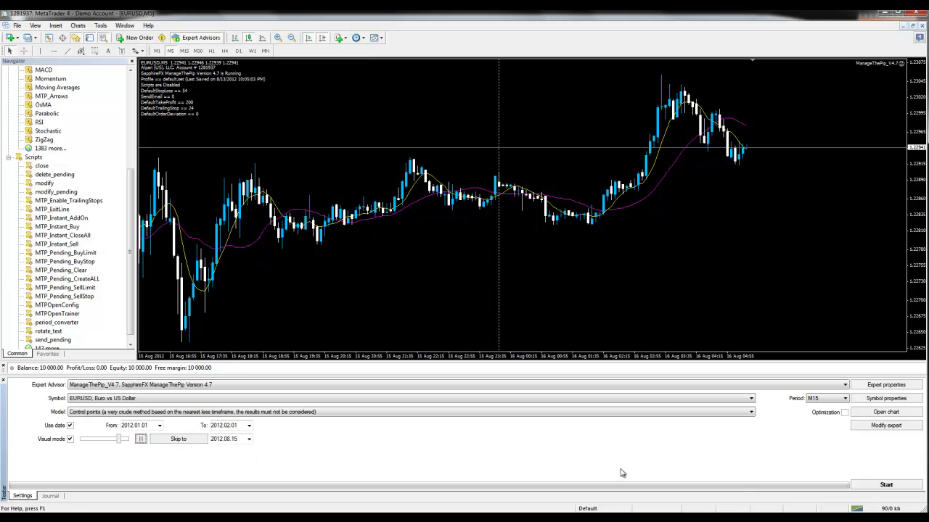
Start the visual EURUSD M15 test, run the MTP_Instant_Sell script to open a sell order, and pause the test.
left_click(870, 486)
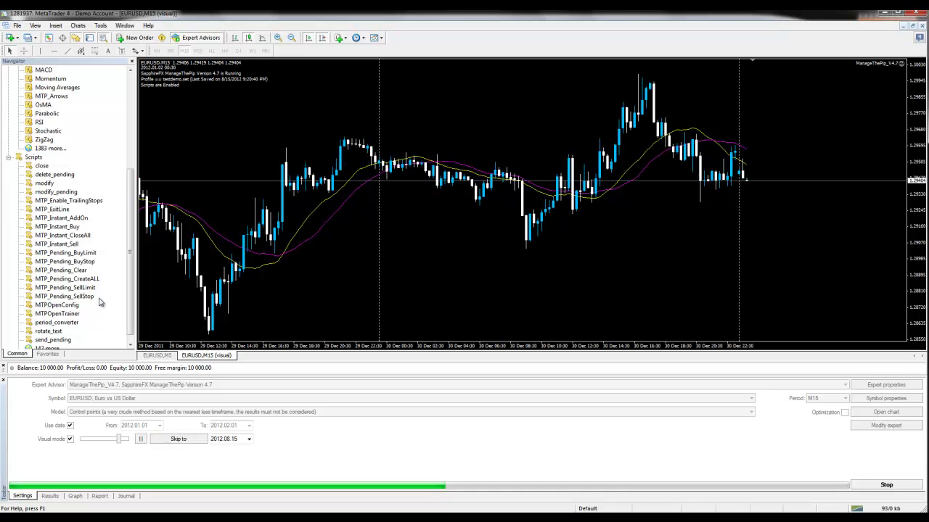
double_click(55, 243)
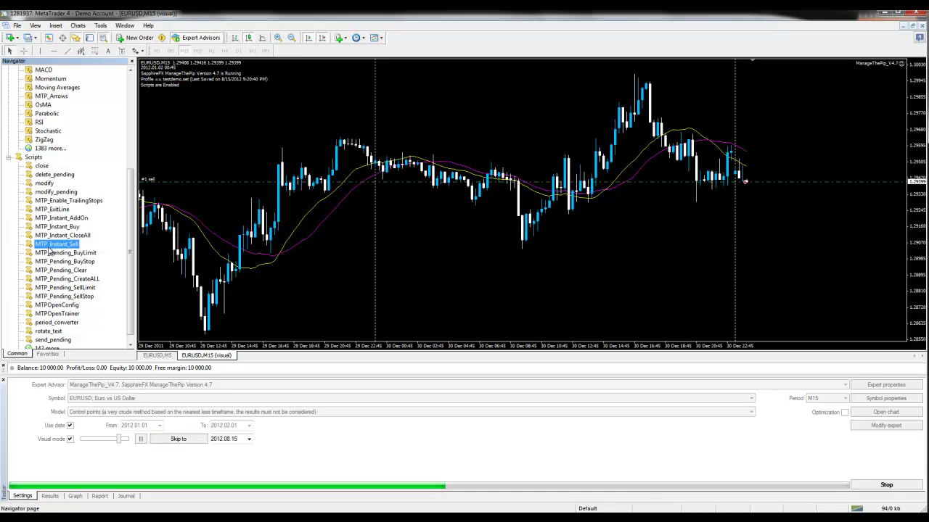
left_click(141, 439)
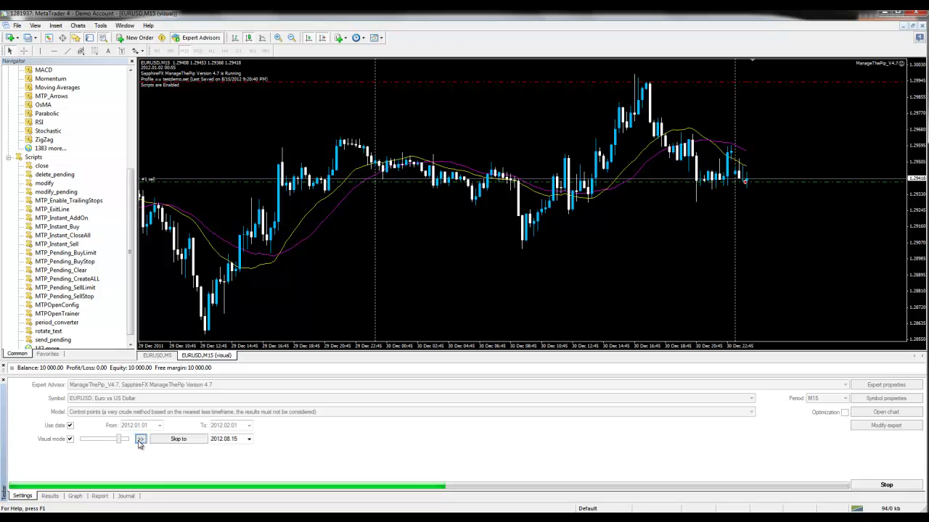
Measure the distances from the sell order's entry line to its stop loss and take profit lines with the crosshair.
left_click_drag(922, 196, 924, 271)
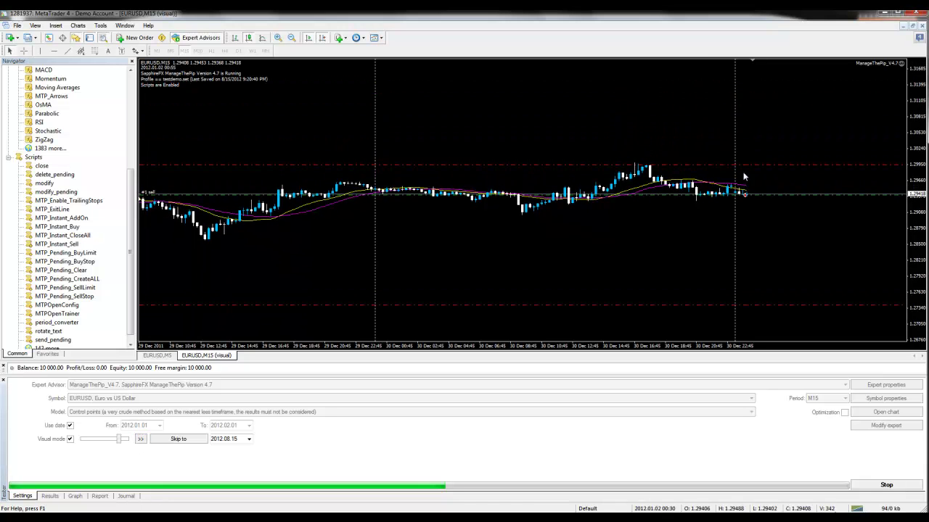
middle_click(760, 154)
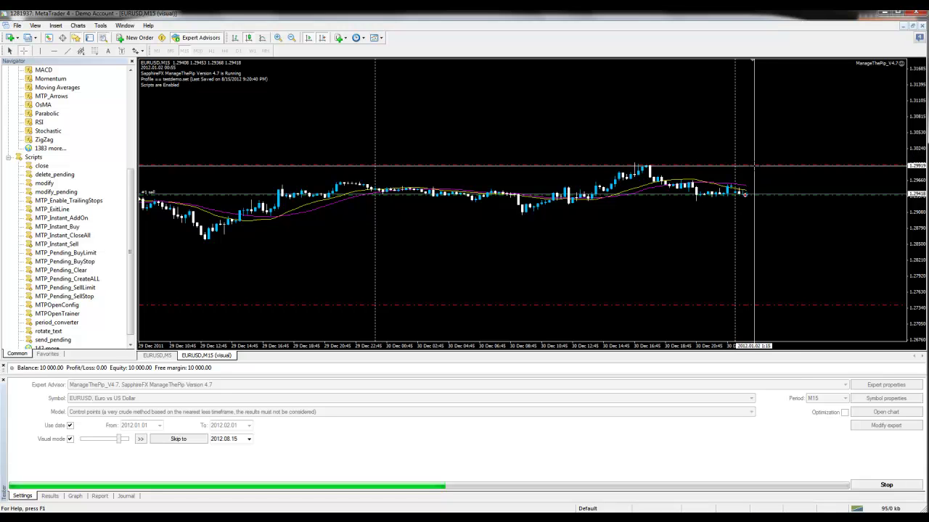
left_click_drag(751, 166, 753, 197)
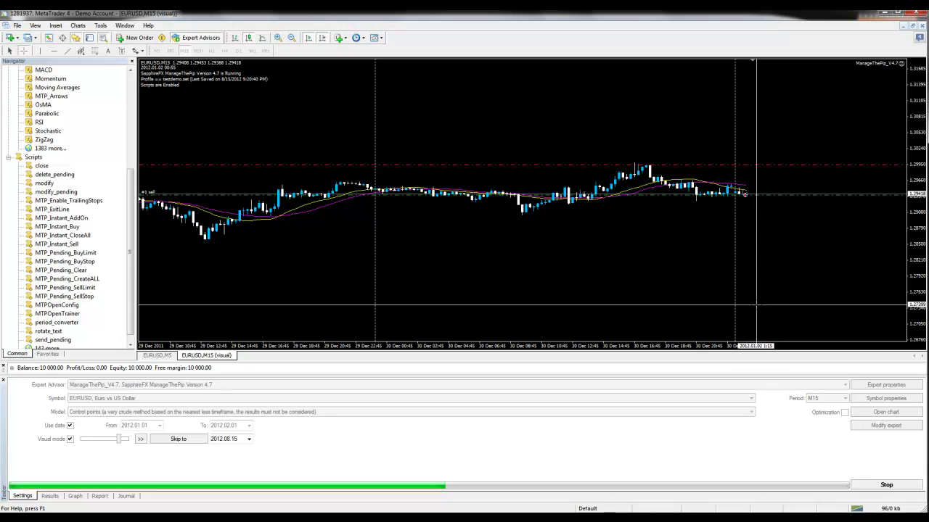
left_click_drag(759, 305, 765, 217)
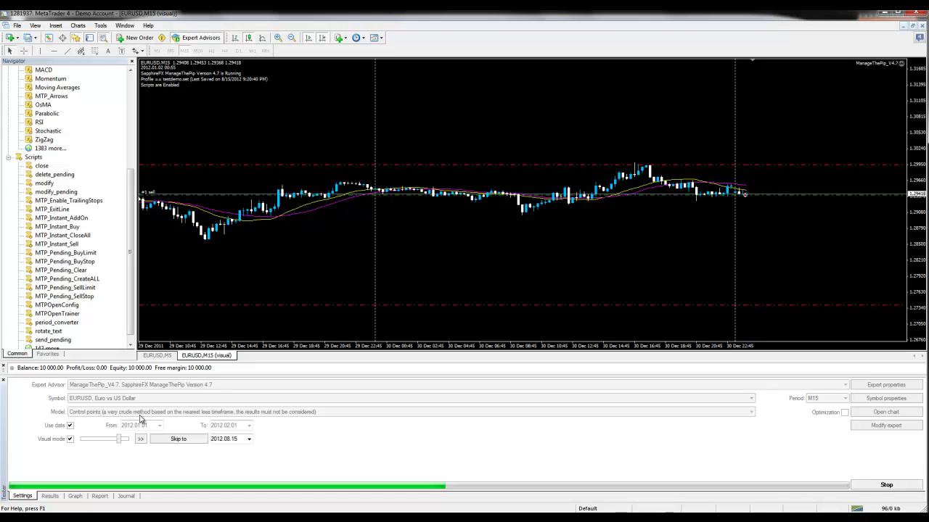
Check the sell order's size and its stop loss and take profit values in the test results.
left_click(50, 497)
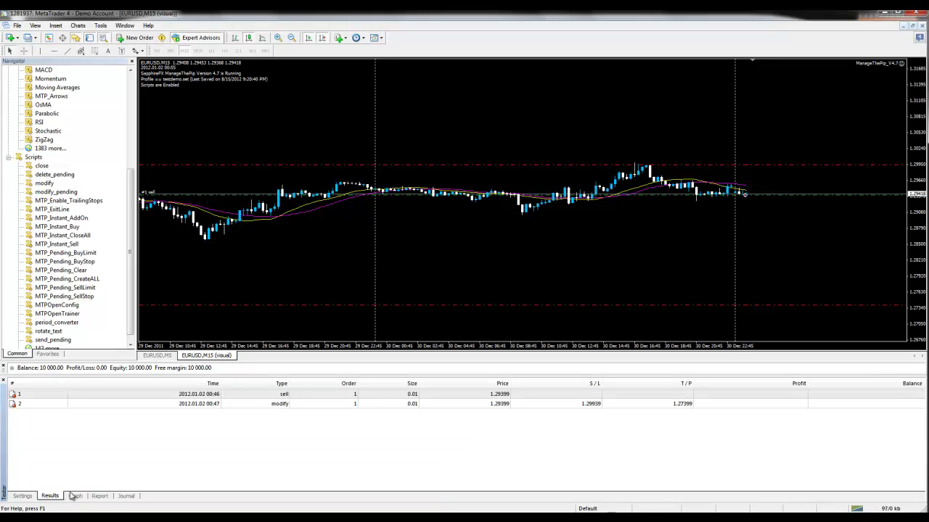
left_click(416, 398)
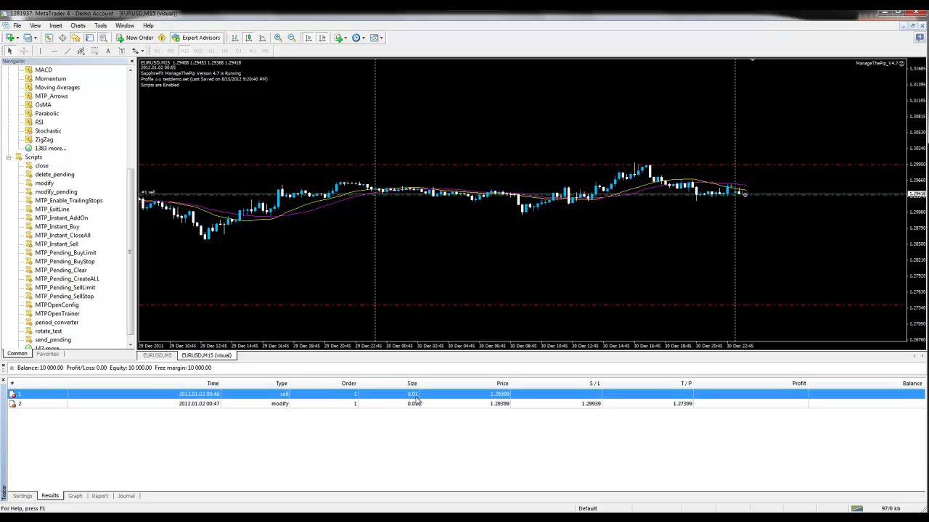
Switch back to Manage The Pip and open the testdemo profile's Default Stop Loss value for editing.
mouse_move(463, 516)
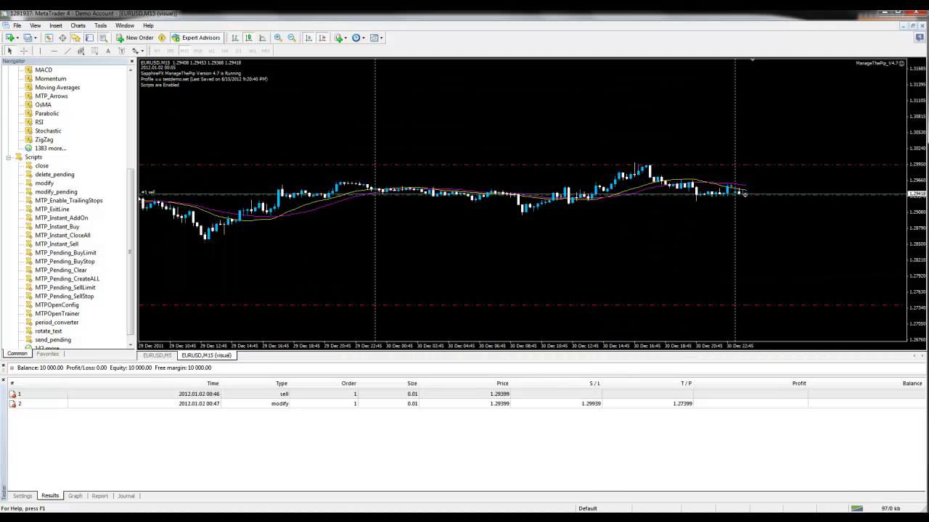
left_click(479, 516)
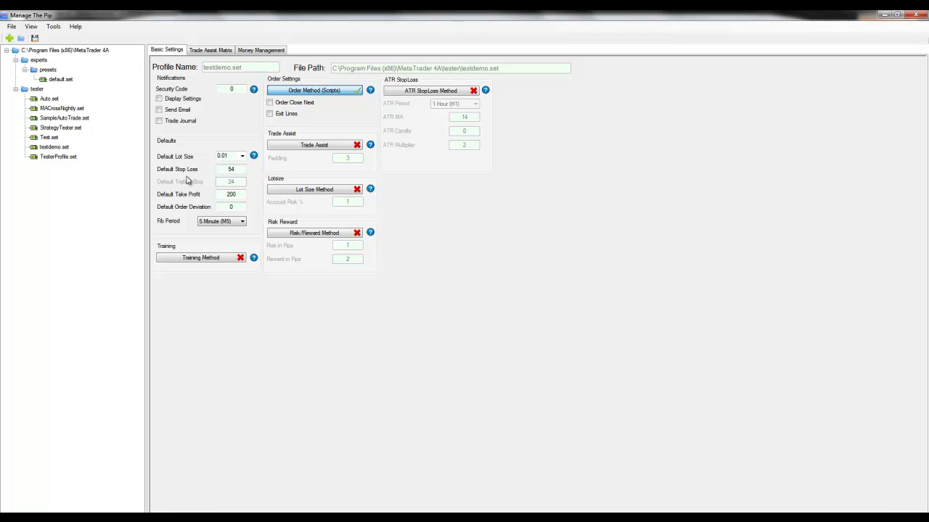
double_click(231, 170)
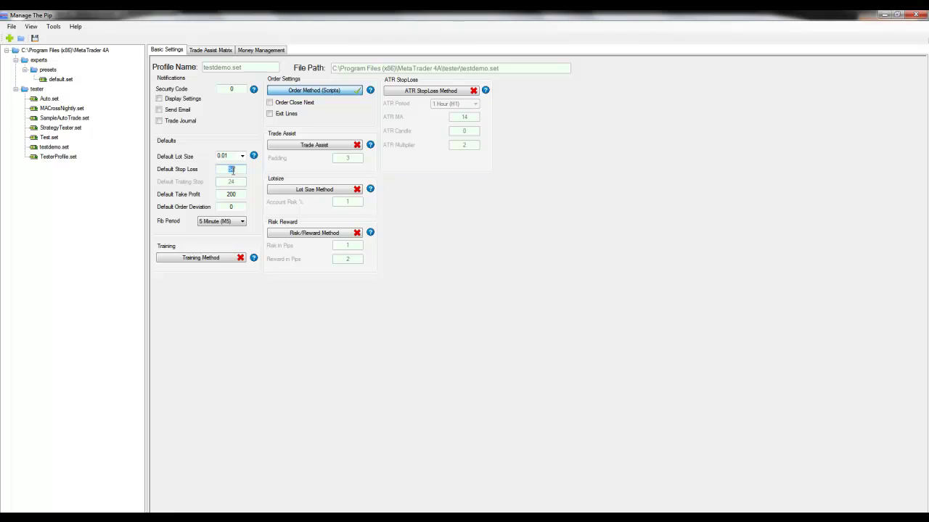